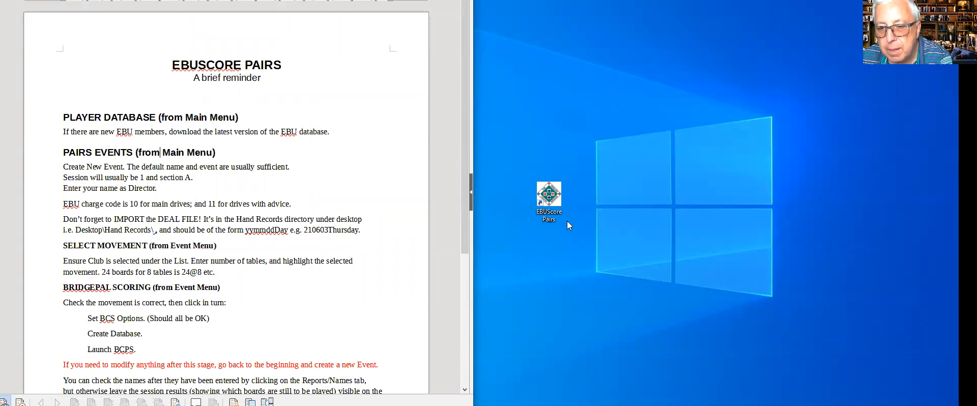
# Launch EBUScore Pairs from its desktop icon and wait for the Main Menu.
pyautogui.doubleClick(543, 194)
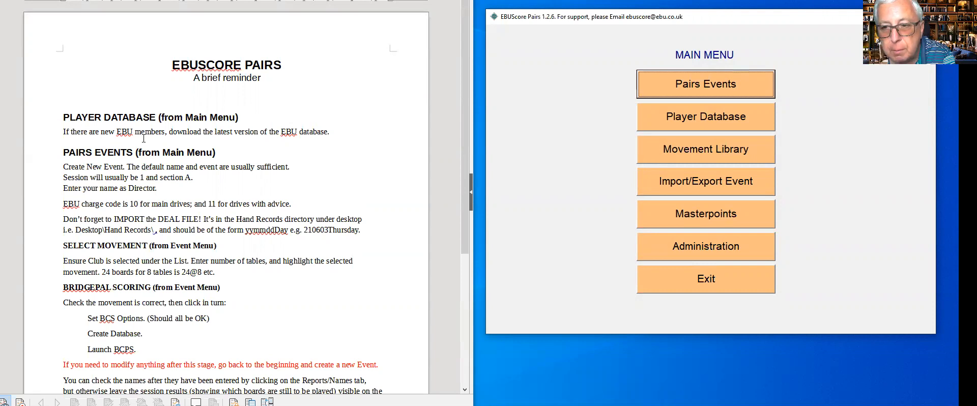
# Download the latest EBU members file into the player database without appending WBU, then return.
pyautogui.click(725, 118)
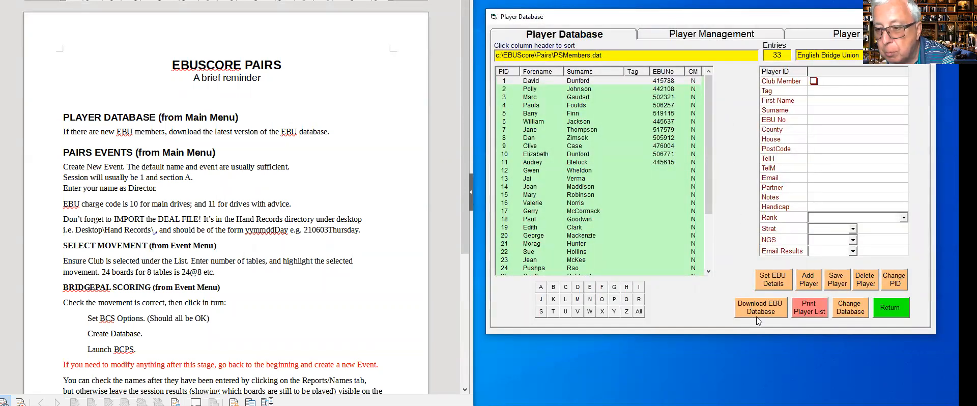
pyautogui.click(760, 304)
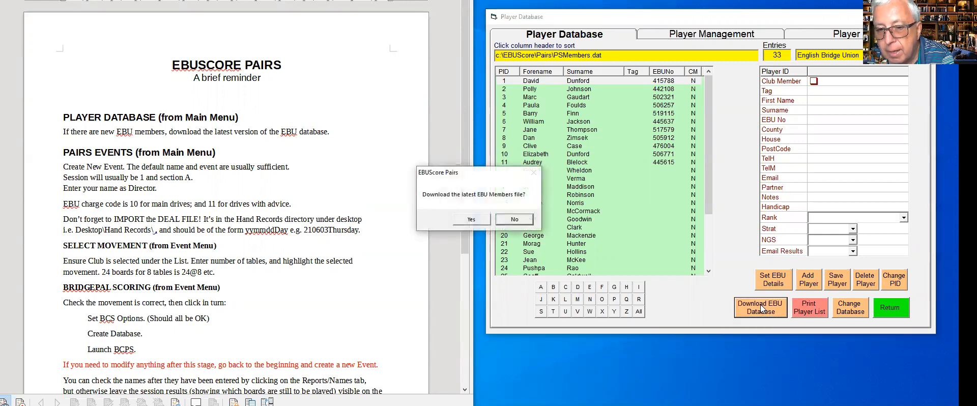
pyautogui.click(472, 220)
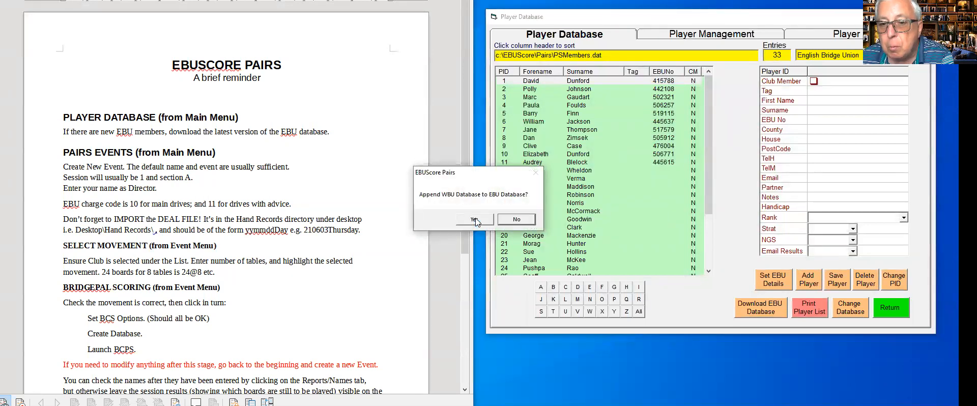
pyautogui.click(511, 219)
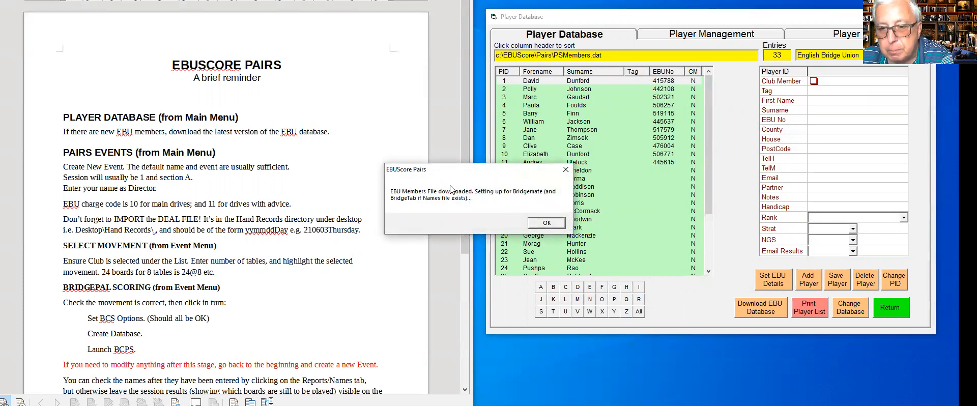
pyautogui.click(549, 223)
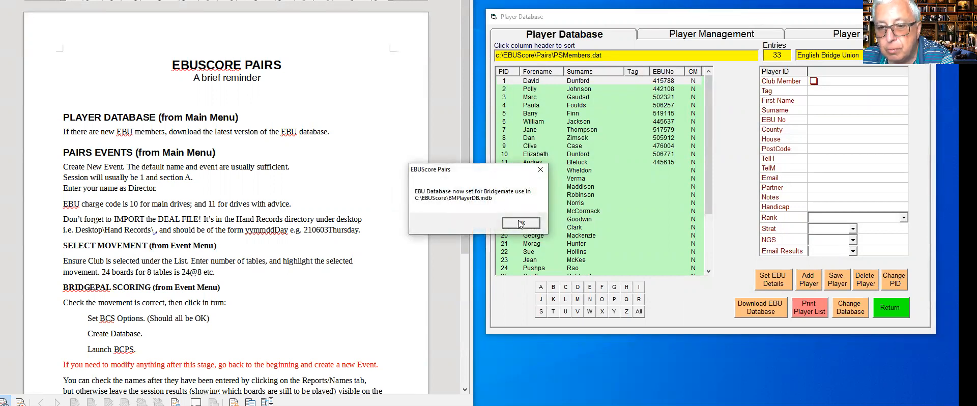
pyautogui.click(519, 223)
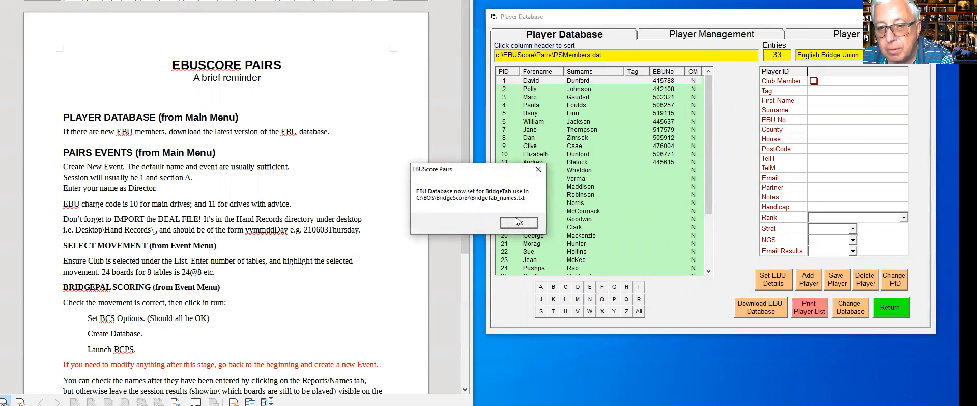
pyautogui.click(517, 222)
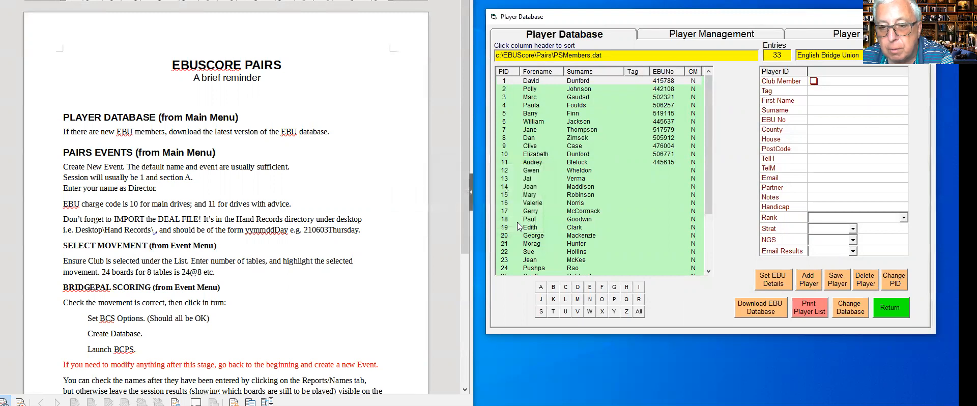
pyautogui.click(890, 308)
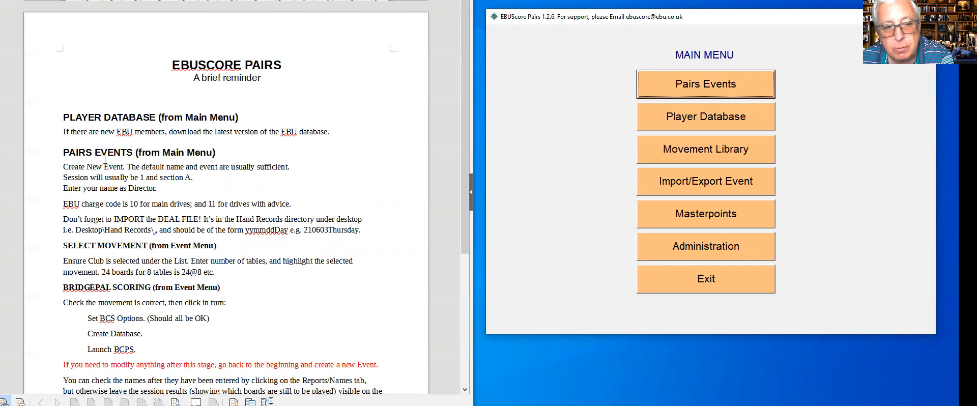
# Open Pairs Events to list the 26 past events in Event History.
pyautogui.click(717, 87)
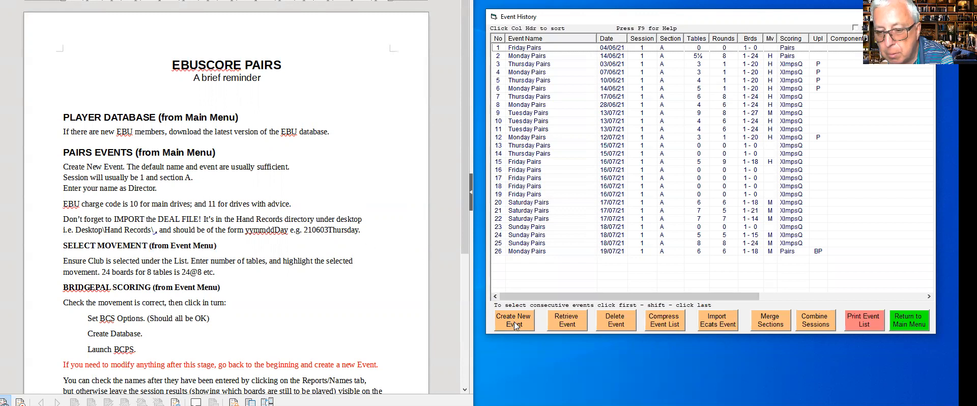
# Create Event 27, Thursday Pairs on 22 Jul 2021, replacing the Director with the director's own name.
pyautogui.click(514, 322)
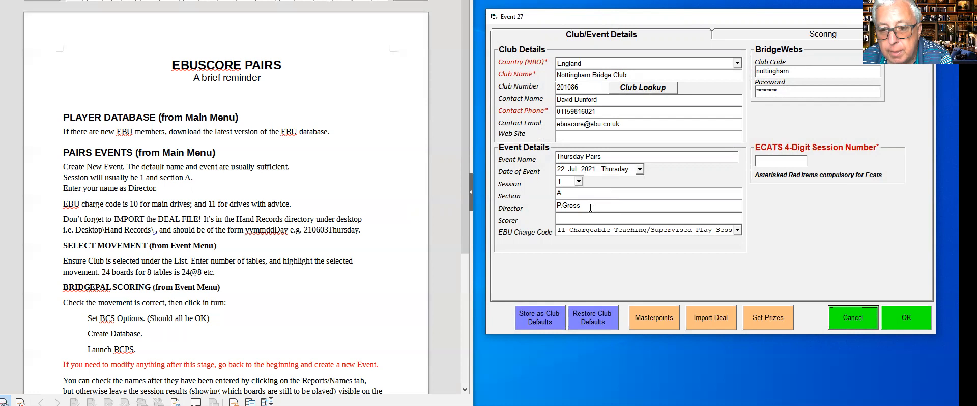
pyautogui.moveTo(591, 207); pyautogui.dragTo(534, 208)
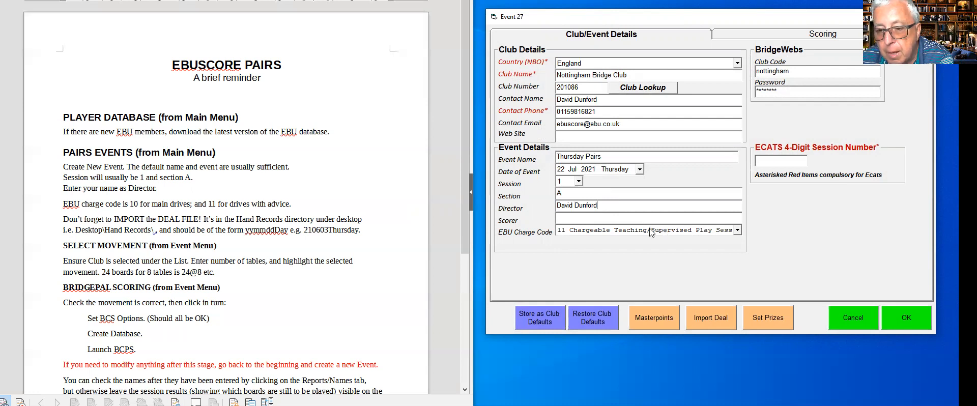
# Set the EBU charge code to 10 Normal P2P Session and go to the session deals list.
pyautogui.click(736, 230)
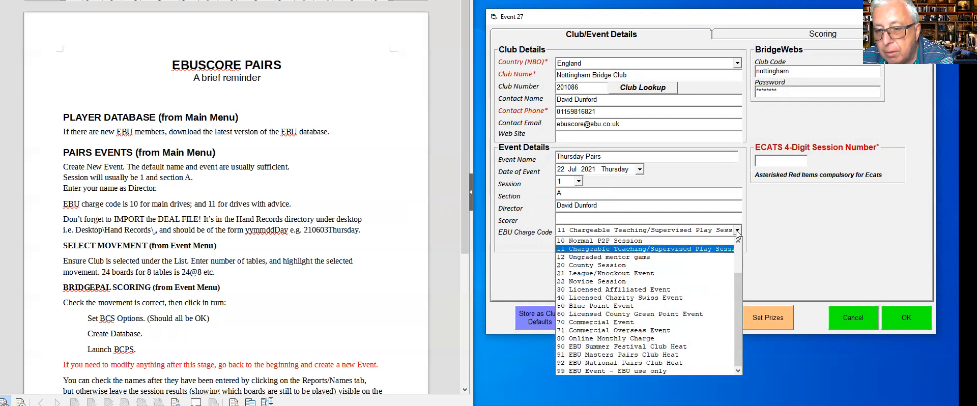
pyautogui.click(610, 241)
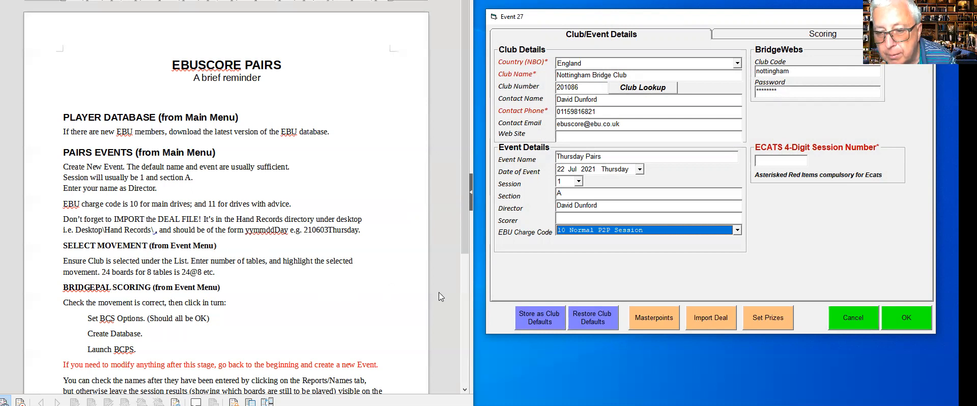
pyautogui.click(708, 318)
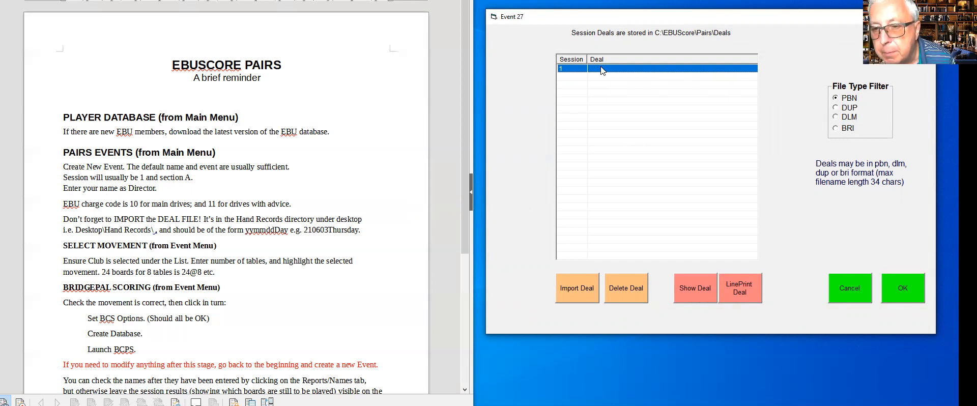
# Import 210719monday.pbn from Downloads as Session 1's deal file.
pyautogui.click(581, 289)
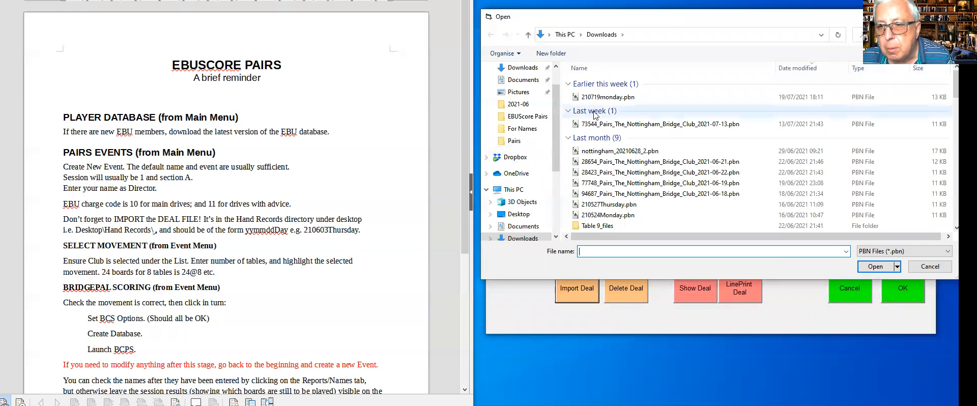
pyautogui.click(616, 98)
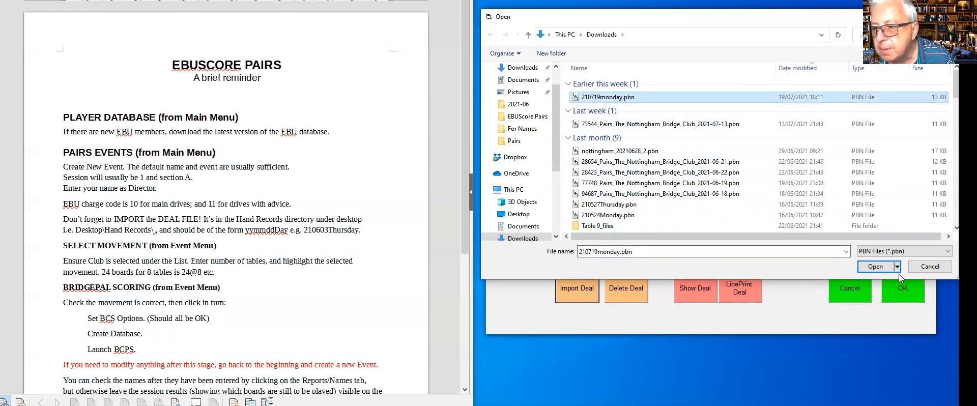
pyautogui.click(872, 267)
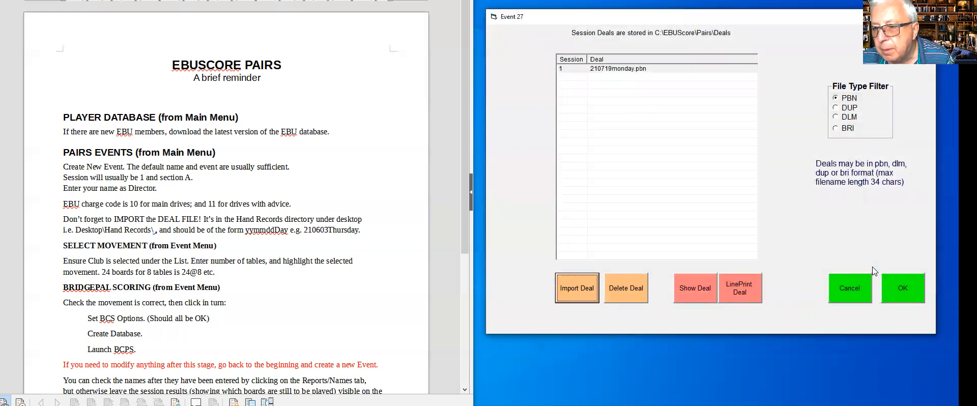
# Confirm the deal import and Event 27 details to reach the Thursday Pairs Event Menu.
pyautogui.click(904, 287)
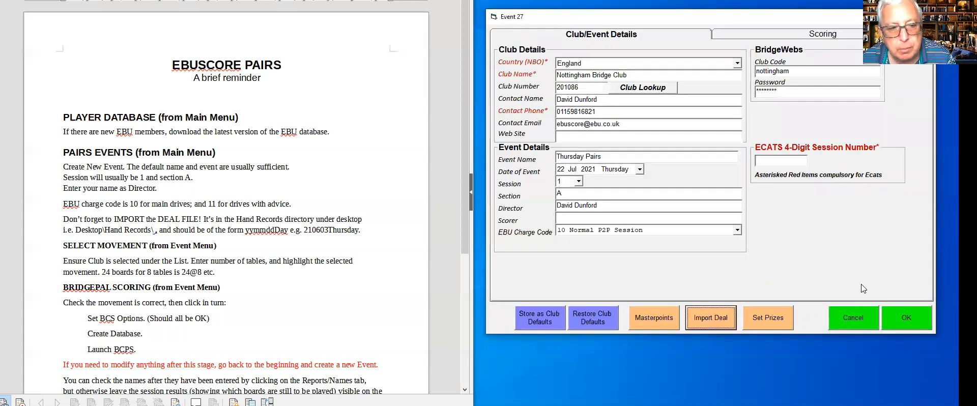
pyautogui.scroll(-2, 268, 218)
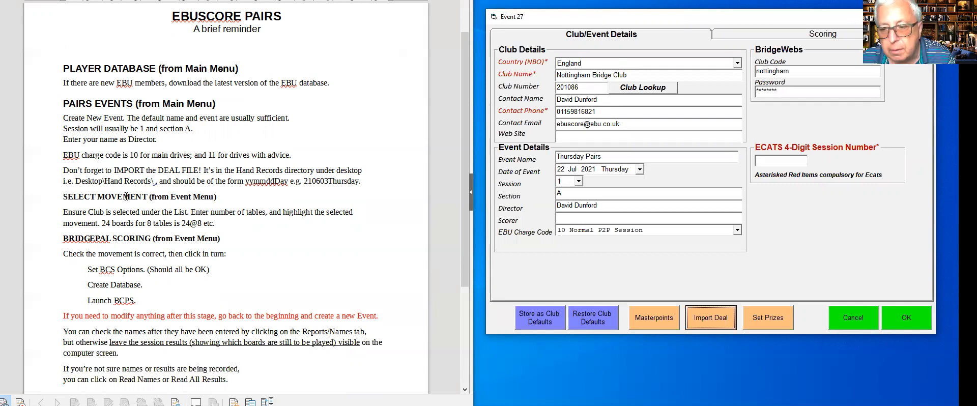
pyautogui.click(906, 321)
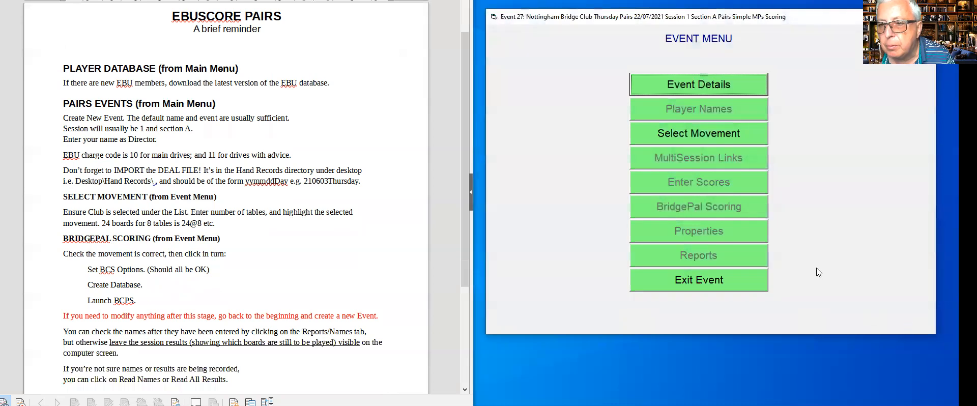
# Choose 7 tables and the 24@7 3/4 Howell movement, then accept it.
pyautogui.click(686, 134)
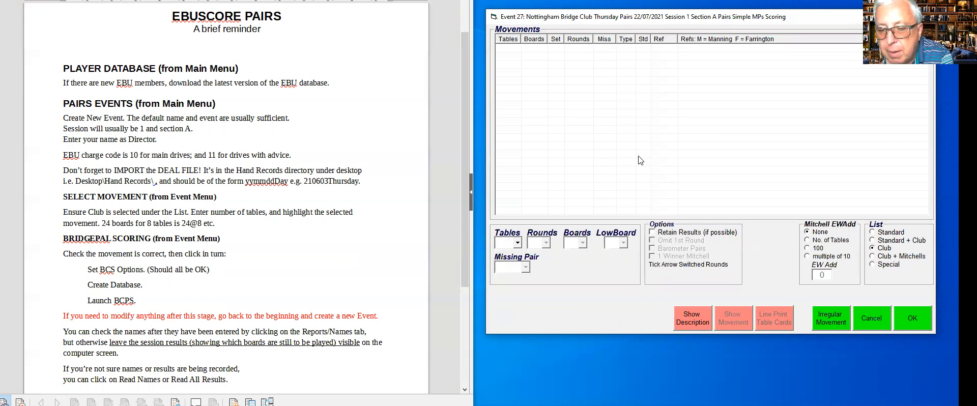
pyautogui.click(519, 243)
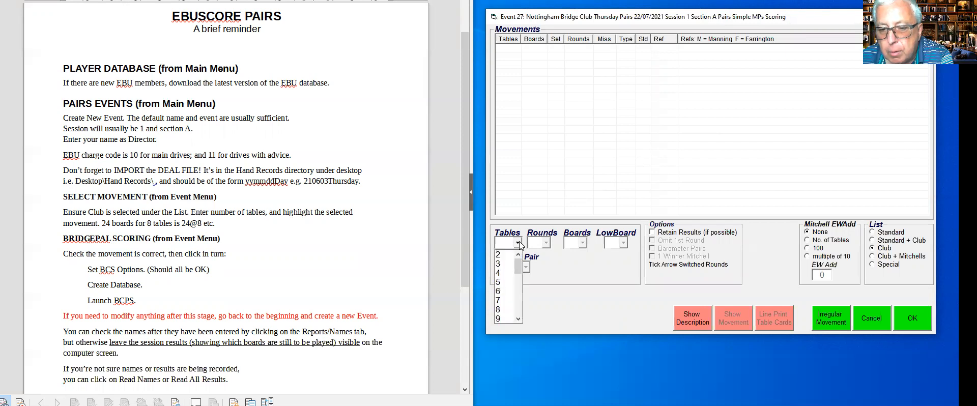
pyautogui.click(499, 299)
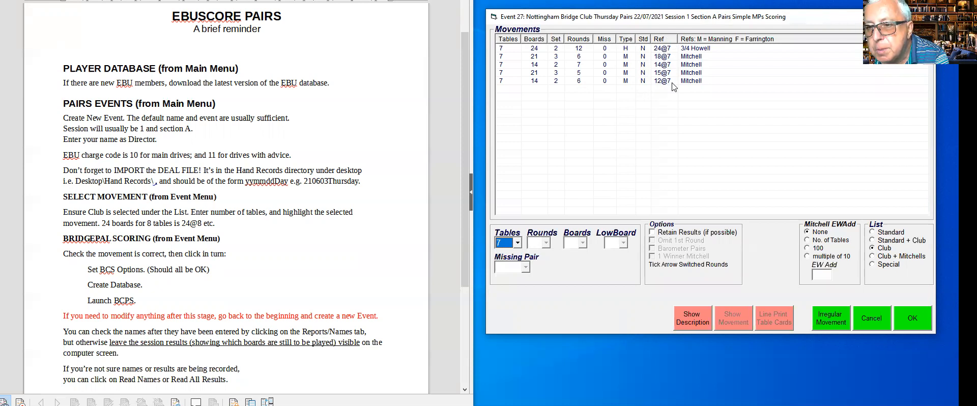
pyautogui.click(598, 50)
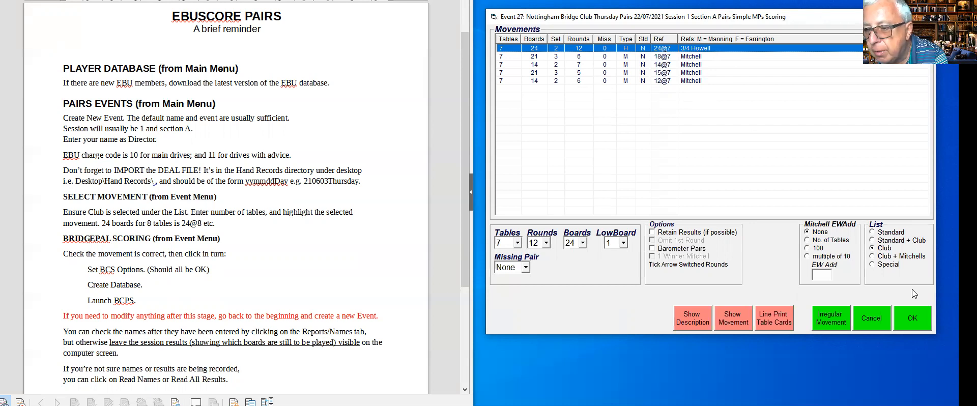
pyautogui.click(908, 321)
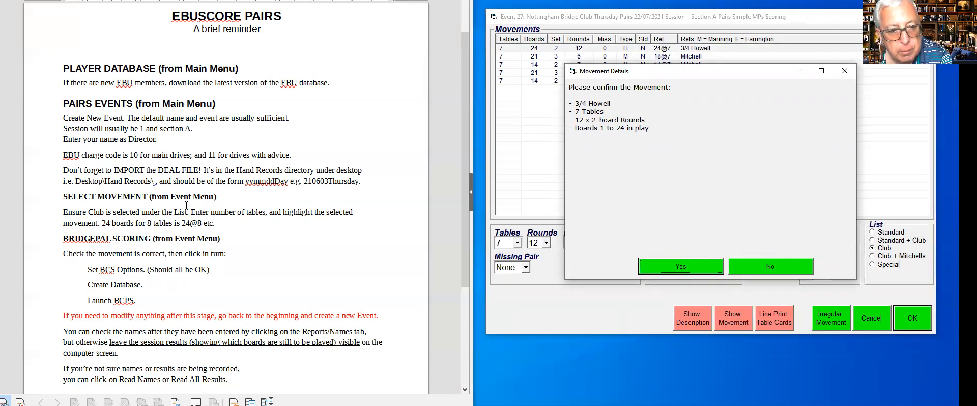
pyautogui.scroll(-1, 187, 206)
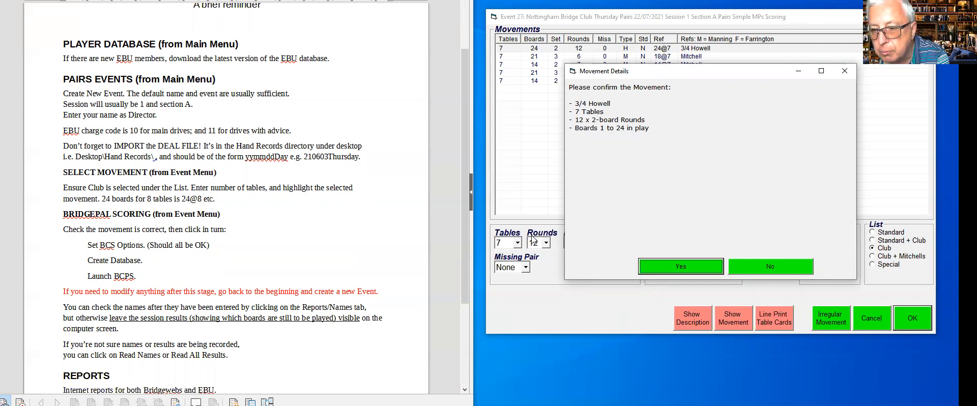
# Confirm the 7-table, 24-board 3/4 Howell movement and open BridgePal Scoring for Event 27.
pyautogui.click(675, 266)
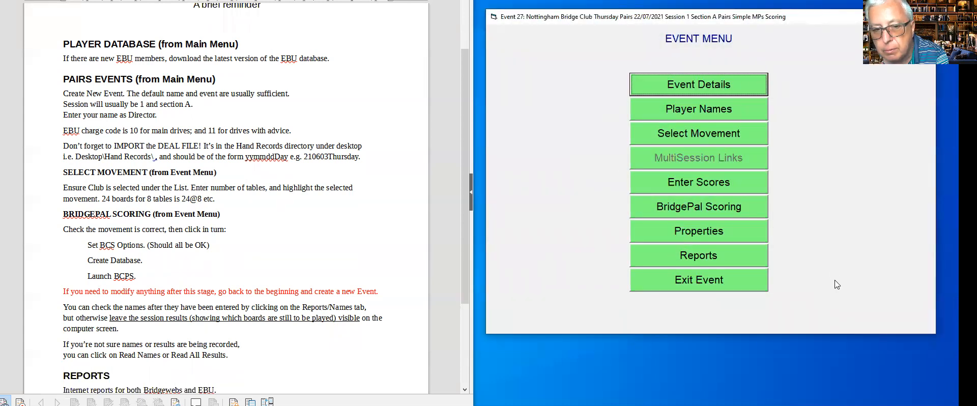
pyautogui.scroll(-1, 263, 301)
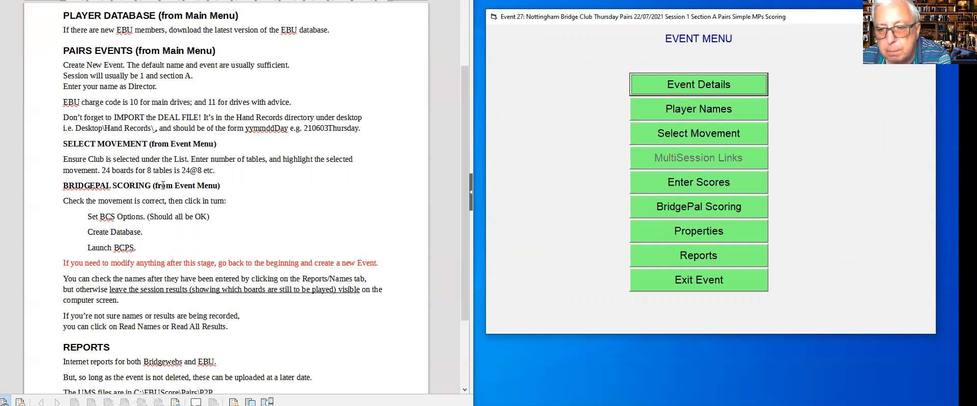
pyautogui.click(696, 208)
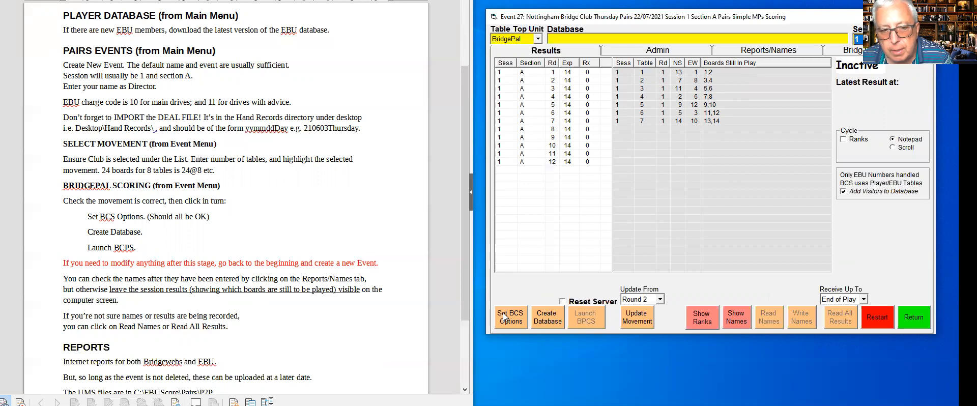
pyautogui.scroll(-1, 262, 235)
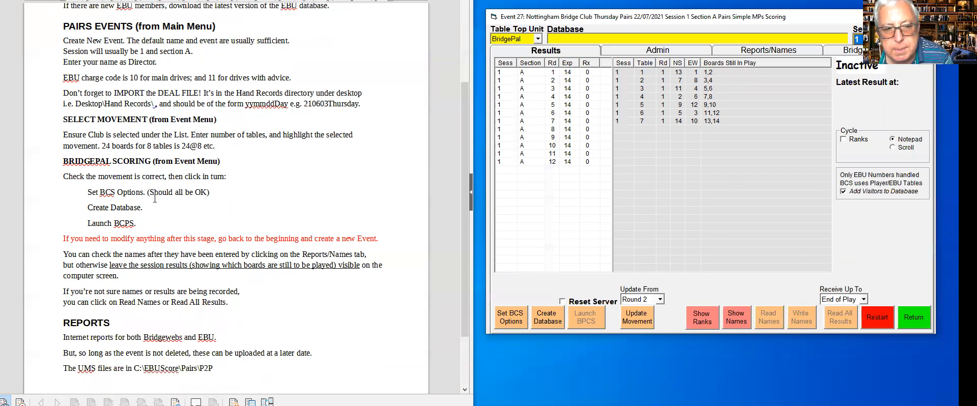
# Keep the default BCS options and create a new Session 1 database, Event27-Jul22-2021.bws.
pyautogui.click(511, 318)
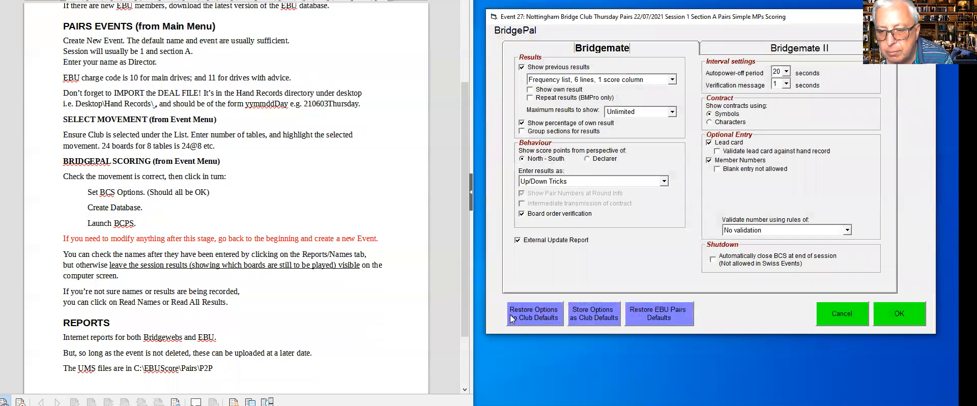
pyautogui.click(891, 313)
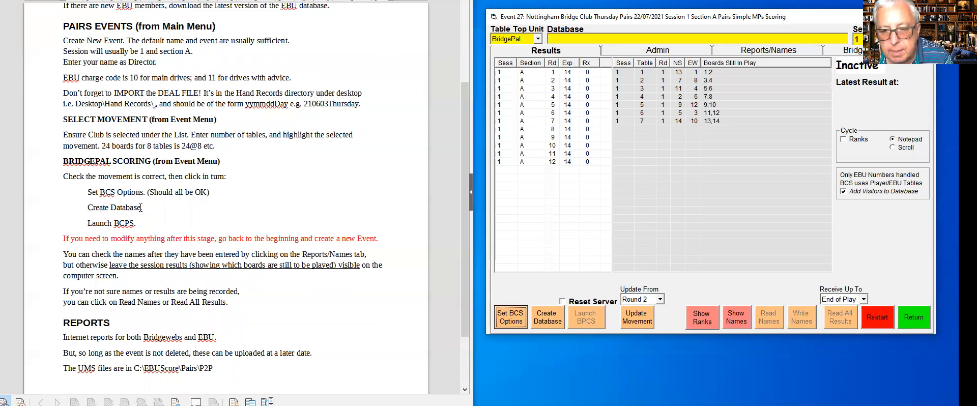
pyautogui.click(556, 321)
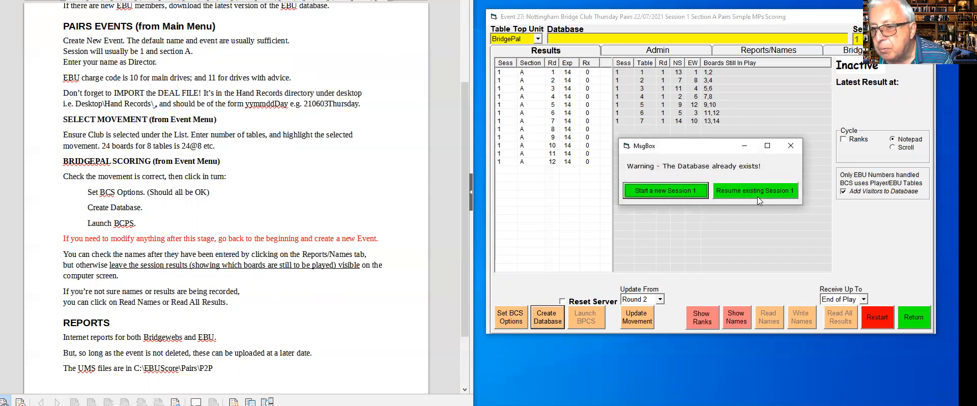
pyautogui.click(660, 188)
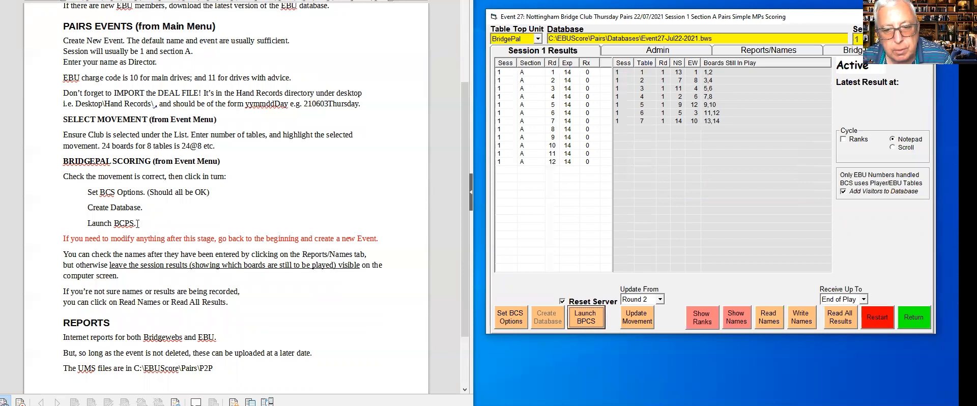
# Launch BCS with a server reset so Session 1 starts at round 1 with 0 of 14 results.
pyautogui.click(581, 318)
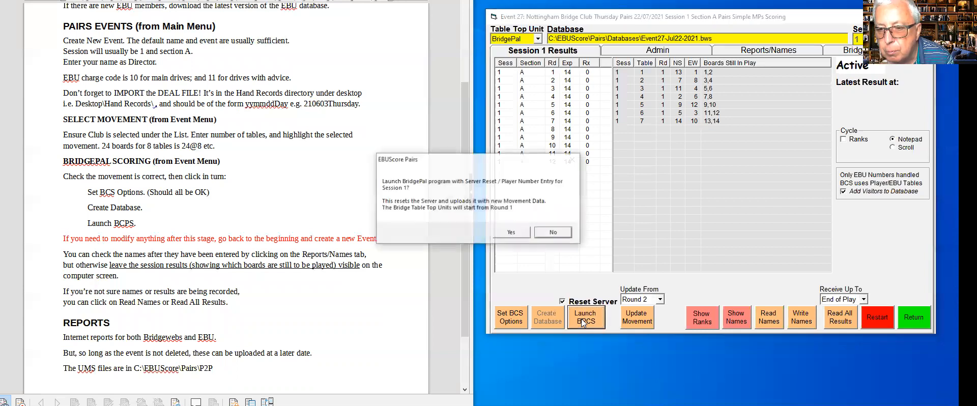
pyautogui.click(511, 232)
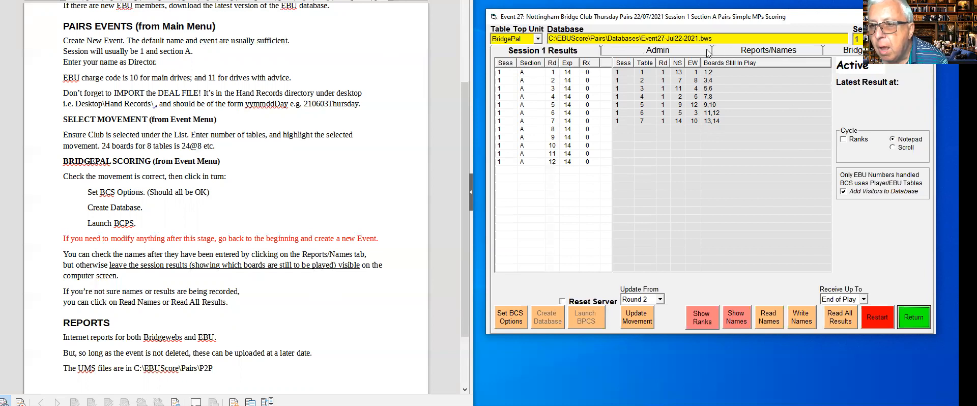
# Review the Reports/Names page and Session 1 results, then return to Event 27's Event Menu.
pyautogui.click(795, 52)
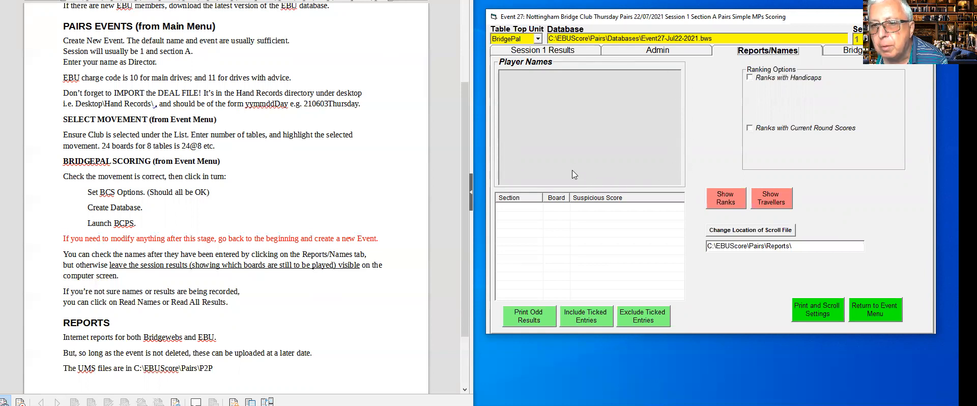
pyautogui.click(553, 51)
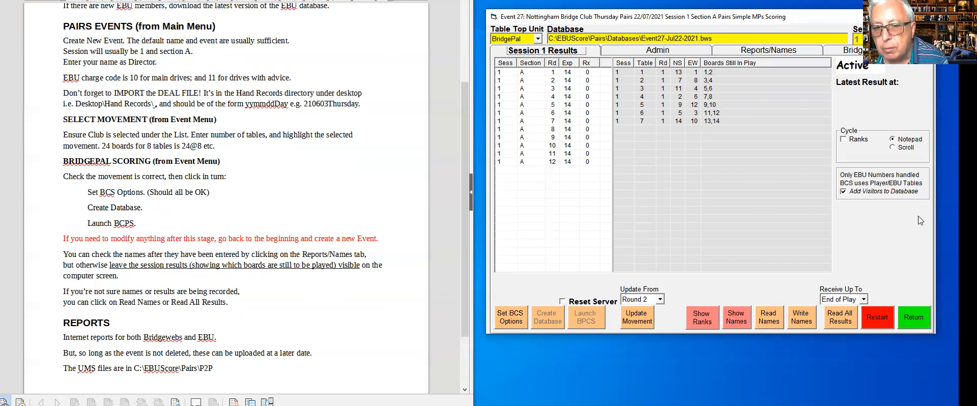
pyautogui.scroll(-3, 330, 245)
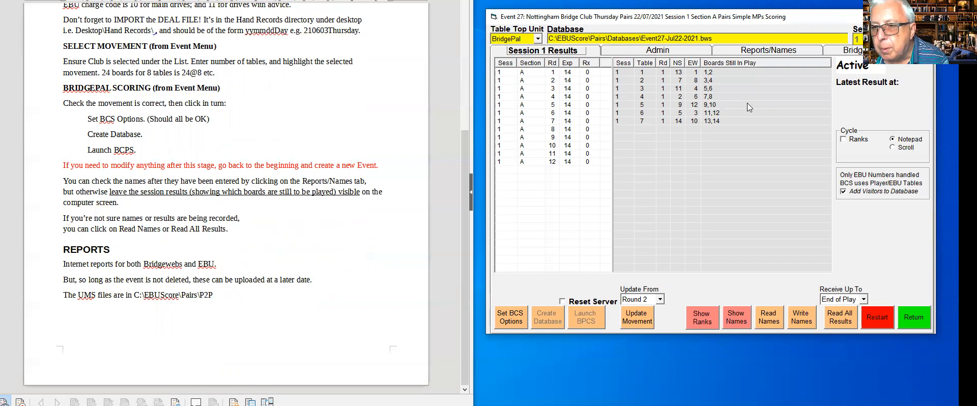
pyautogui.click(914, 324)
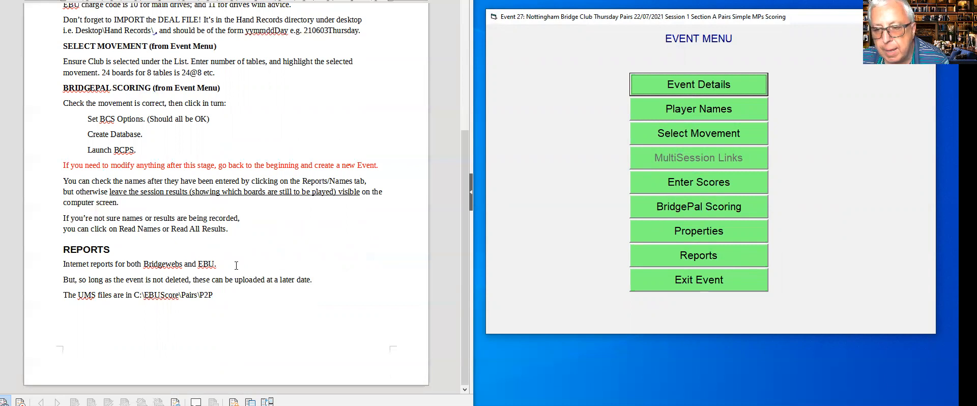
# From the event's Reports, open Internet Reports and go to the EBU website login page.
pyautogui.click(668, 254)
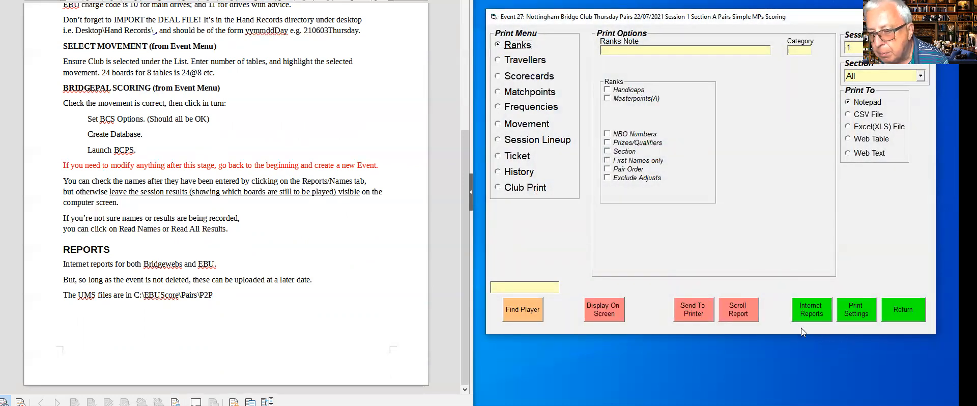
pyautogui.click(816, 309)
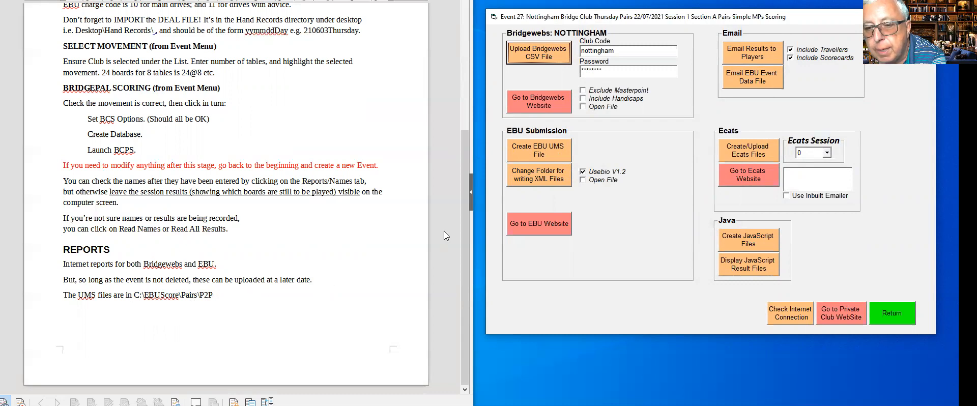
pyautogui.click(539, 223)
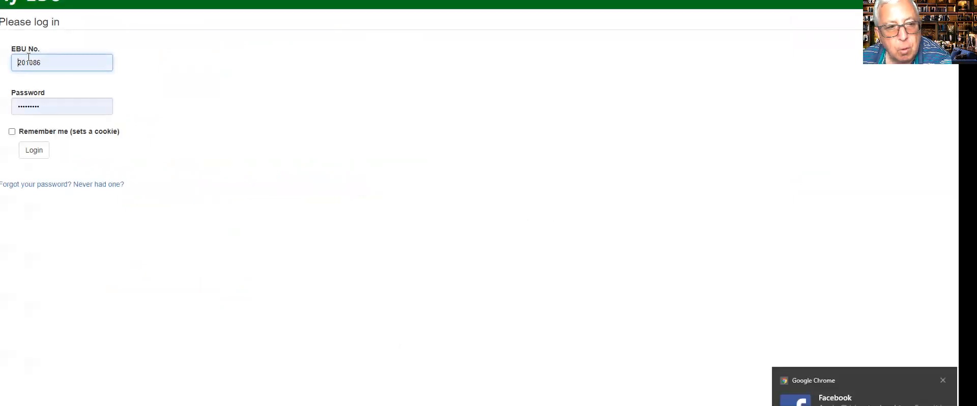
# Log in to My EBU, reach the USEBIO session-file submission page, and cancel the file browser.
pyautogui.click(32, 153)
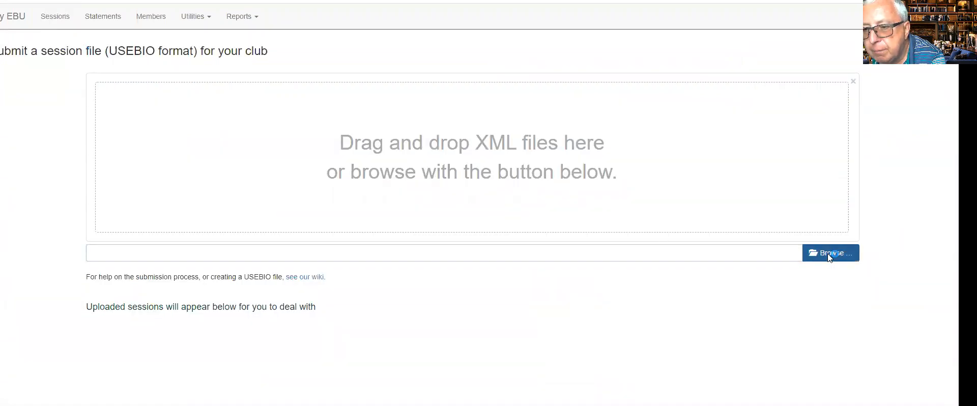
pyautogui.click(829, 254)
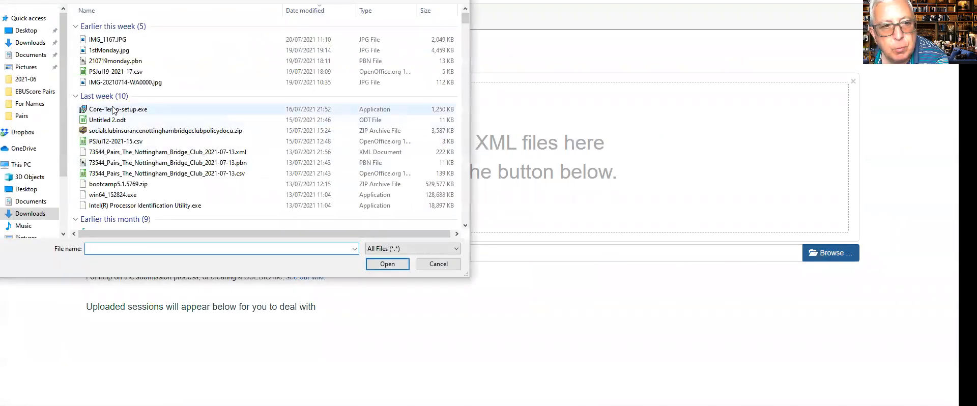
pyautogui.scroll(-1, 129, 119)
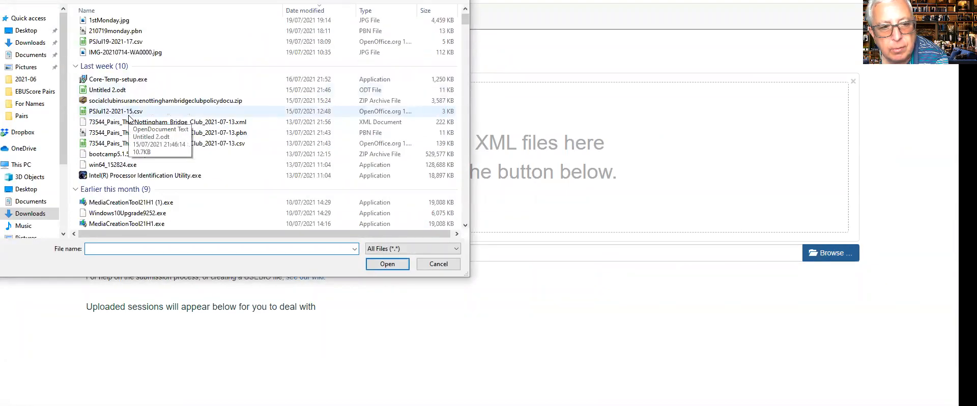
pyautogui.scroll(1, 129, 120)
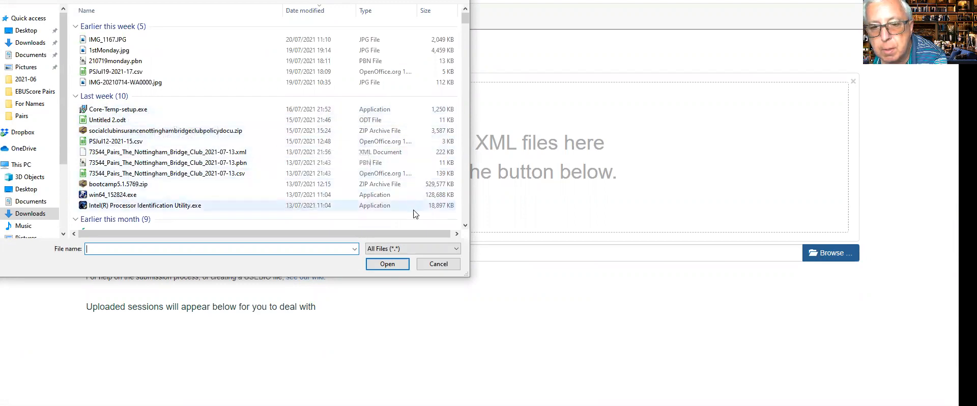
pyautogui.click(442, 263)
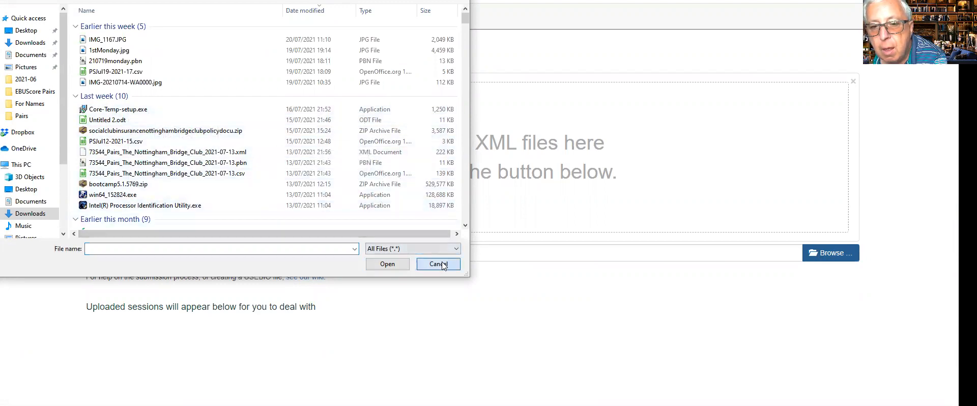